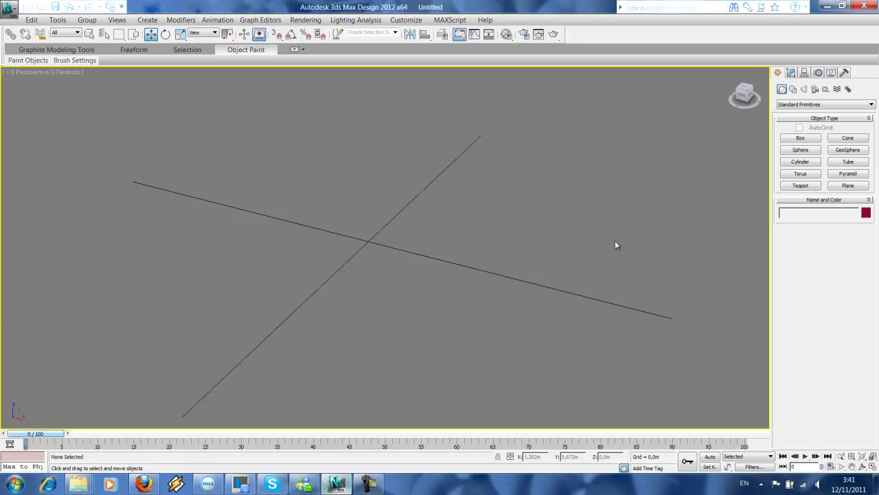
Pan and zoom the Perspective viewport to frame the empty grid
middle_click_drag(470, 269, 485, 258)
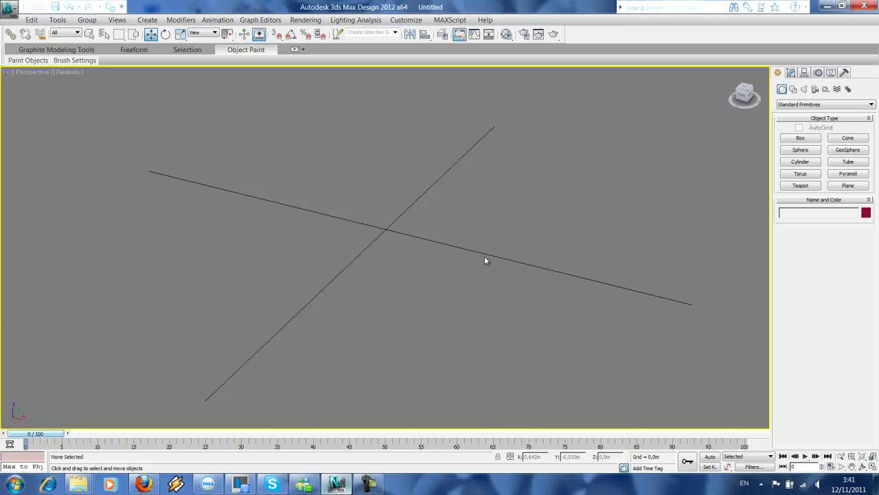
scroll(323, 288, "down", 3)
scroll(338, 280, "up", 3)
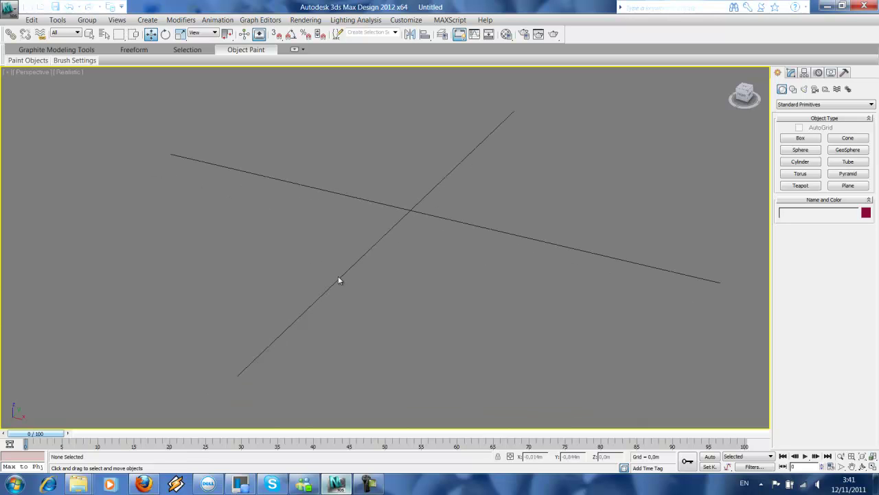
scroll(591, 233, "up", 3)
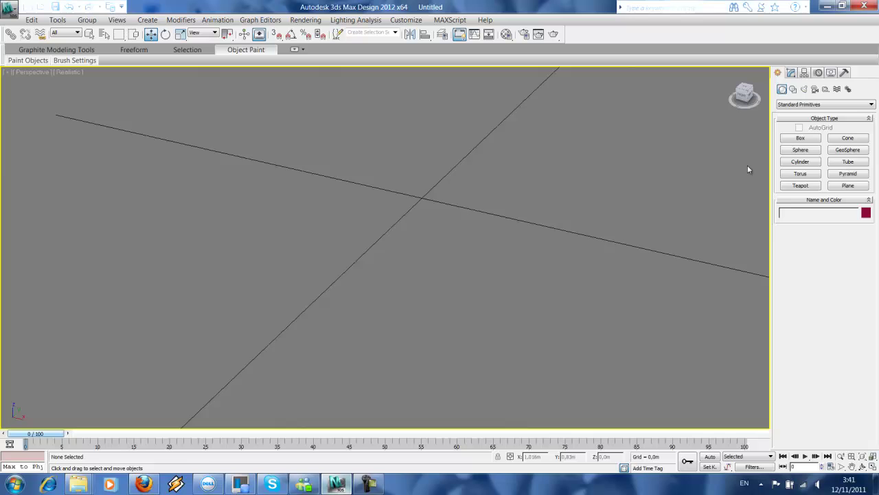
Draw a small sphere in the Perspective viewport
left_click(804, 151)
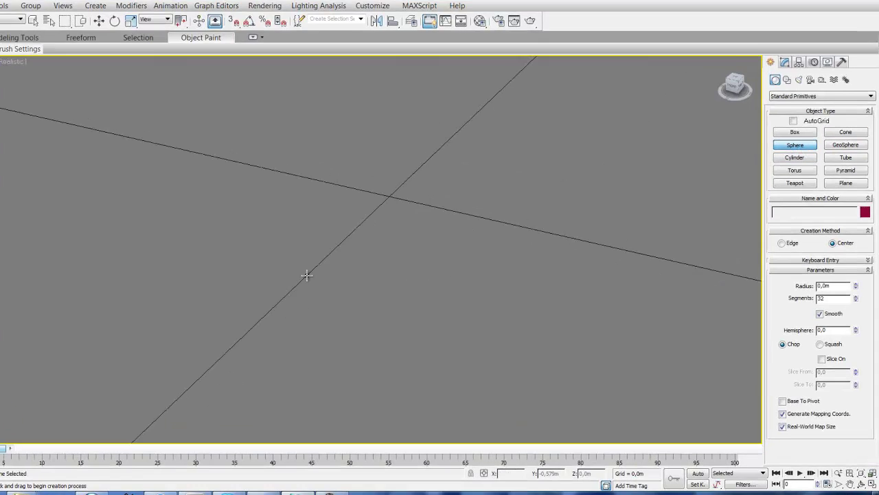
left_click_drag(345, 269, 365, 278)
middle_click_drag(187, 284, 159, 330)
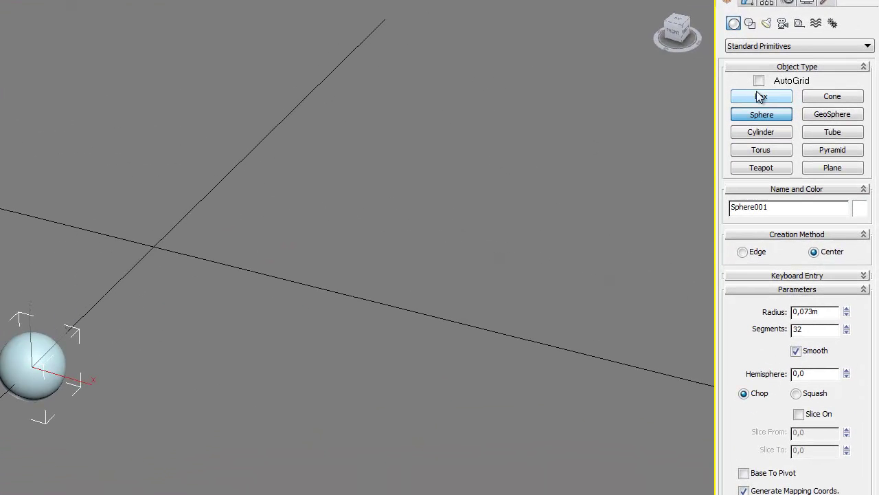
Create a tall 0.176 × 0.159 × 0.454 m box beside the sphere and colour it purple
left_click(756, 96)
left_click_drag(117, 256, 210, 240)
left_click(211, 48)
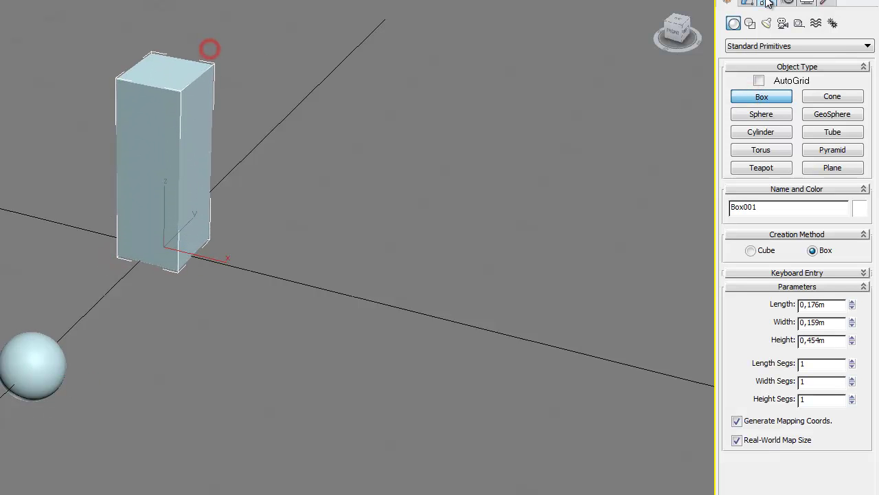
left_click(747, 3)
left_click(865, 19)
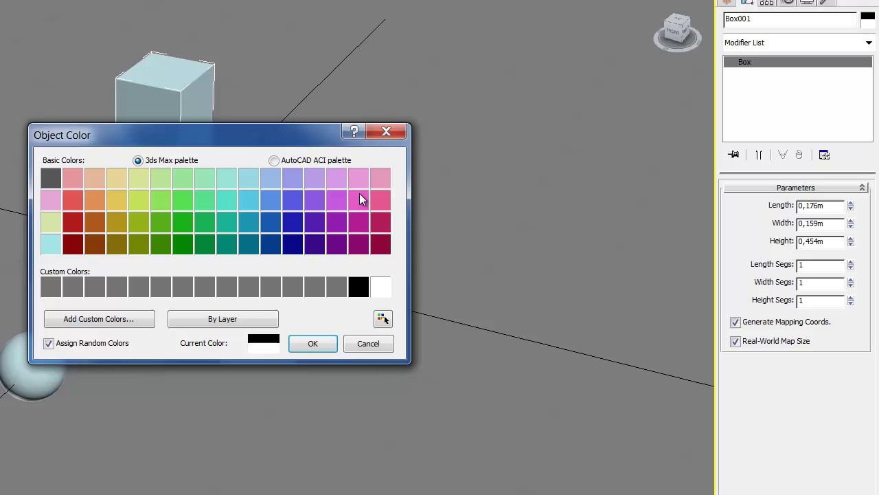
left_click(320, 226)
left_click(312, 343)
Deselect the box and select the sphere instead
scroll(289, 321, "down", 3)
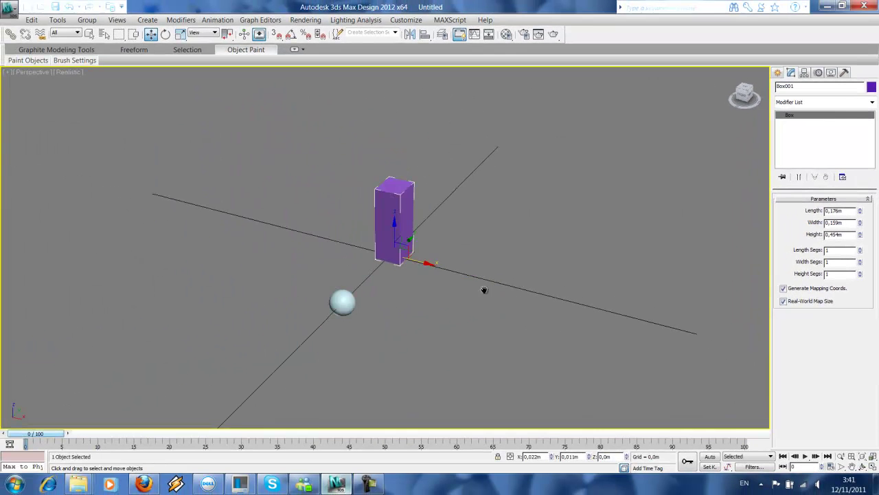
scroll(485, 290, "up", 4)
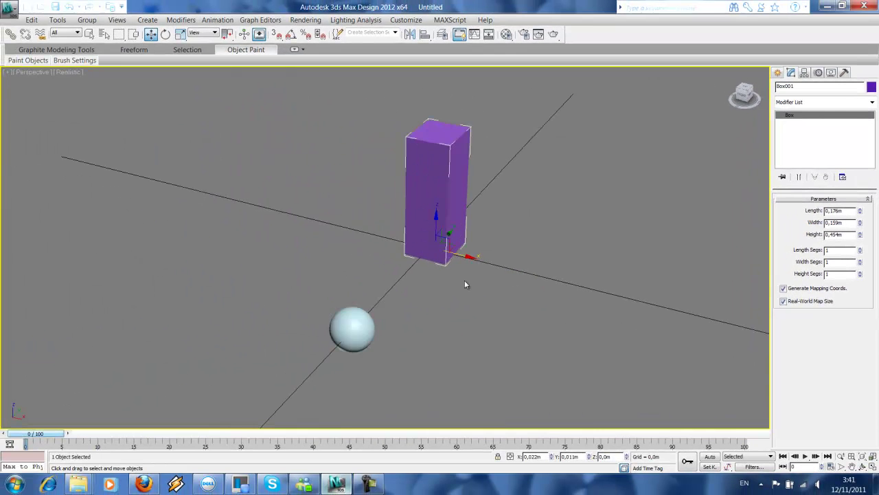
left_click(441, 311)
left_click(333, 336)
middle_click_drag(333, 336, 302, 317)
scroll(330, 333, "down", 2)
scroll(342, 333, "up", 2)
Wire the sphere's Object > Radius two-way to the box's Object > Height
right_click(294, 306)
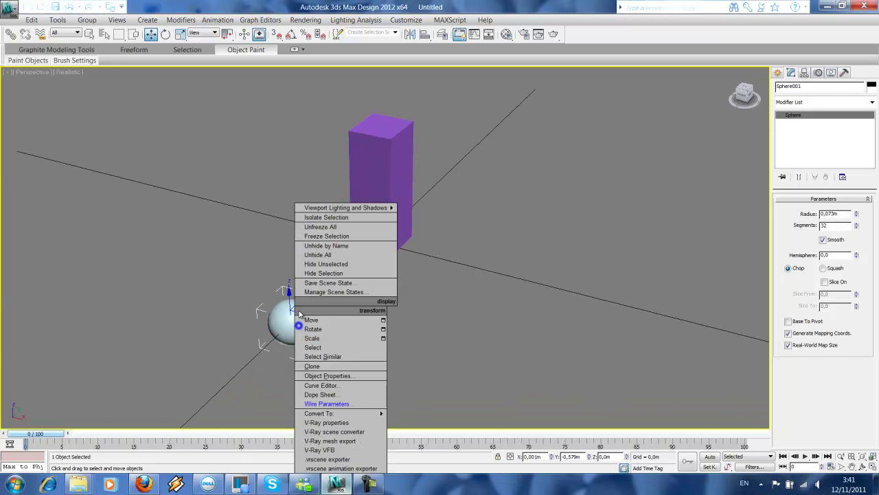
left_click(362, 403)
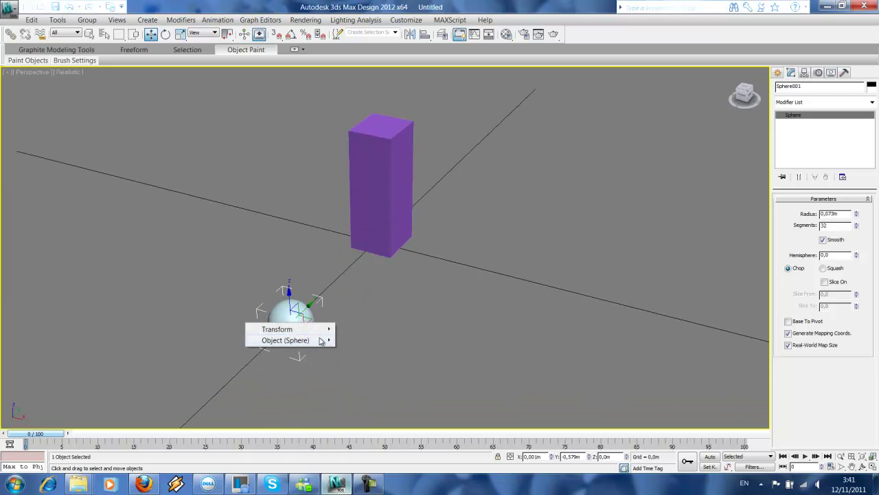
mouse_move(319, 342)
left_click(348, 342)
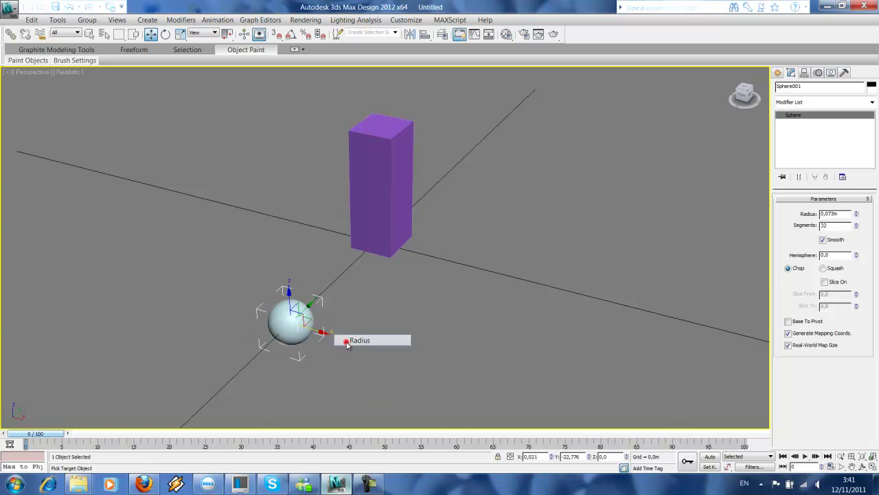
left_click(374, 216)
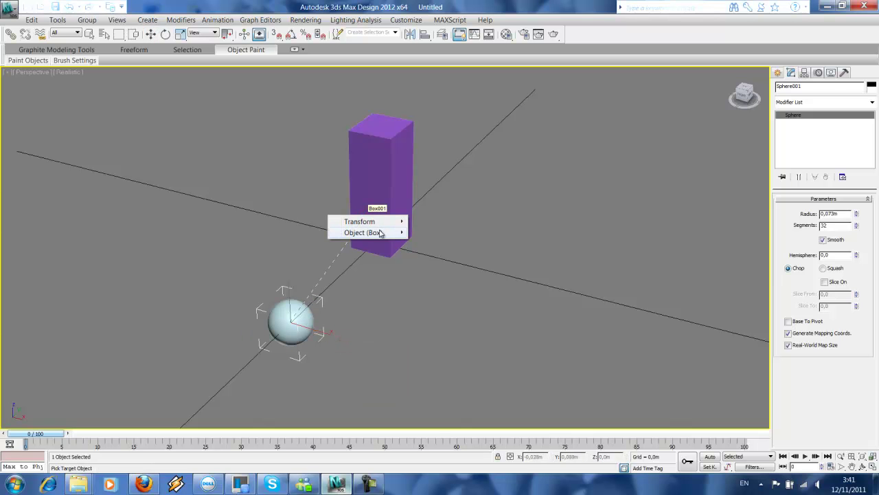
mouse_move(380, 234)
left_click(438, 255)
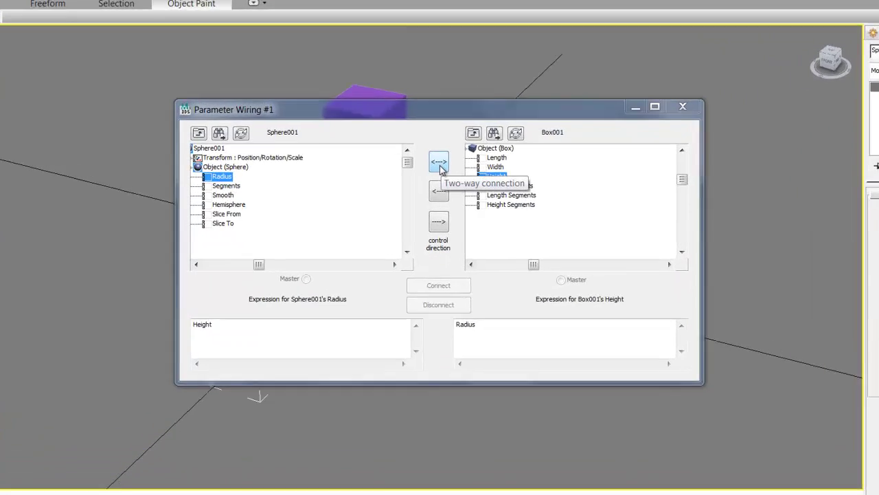
left_click(439, 173)
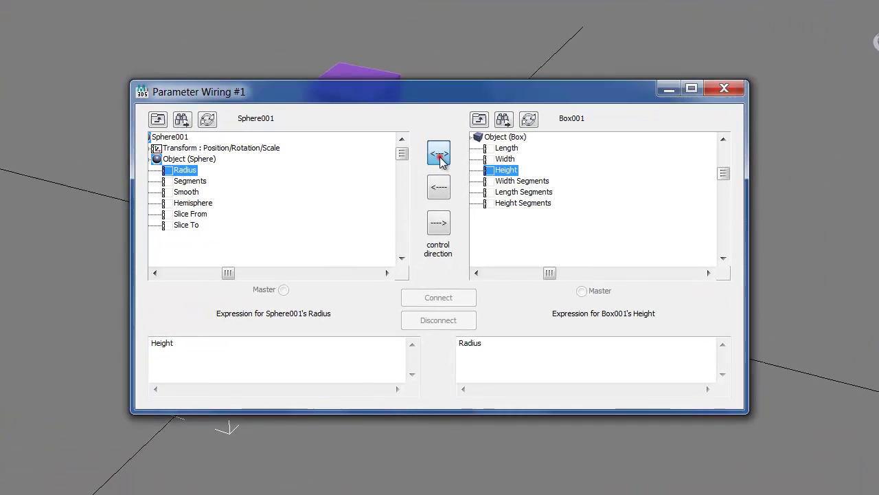
left_click(450, 299)
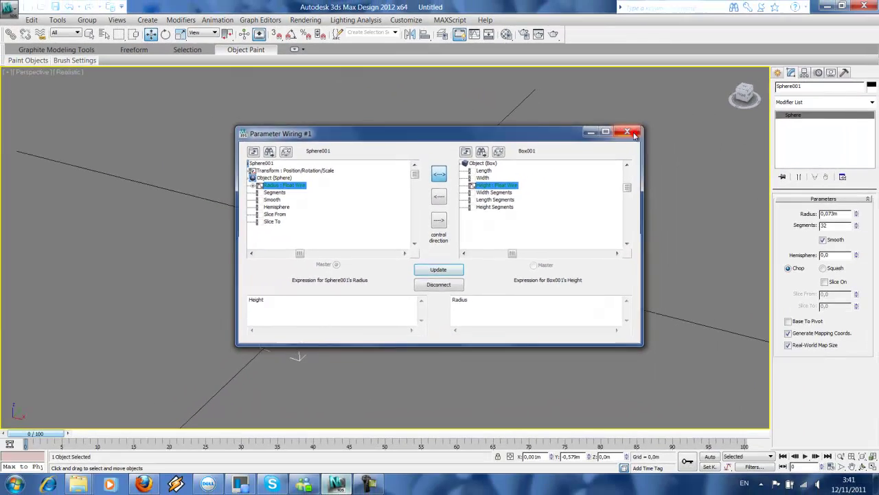
left_click(627, 132)
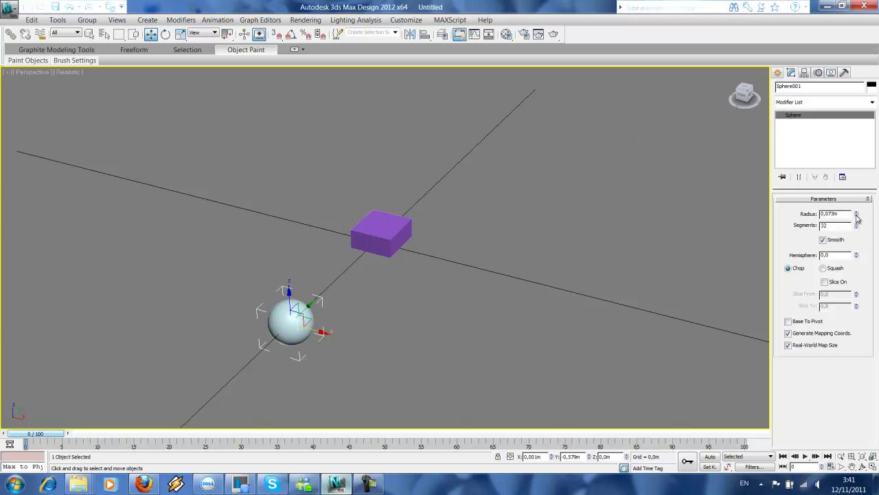
Raise the sphere's Radius to 0.25m and the box's Height, then select both objects
mouse_move(857, 219)
left_mouse_down()
mouse_move(846, 68)
mouse_move(853, 212)
left_mouse_up()
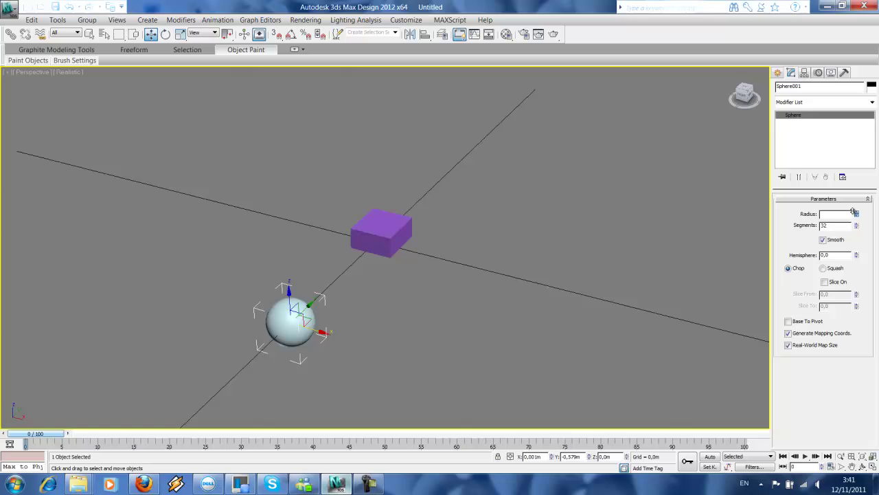
left_click(399, 232)
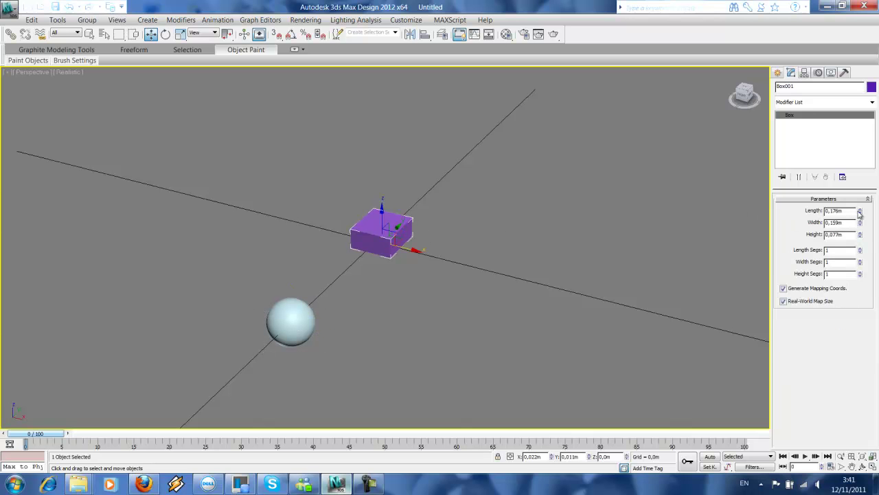
left_click_drag(858, 238, 858, 165)
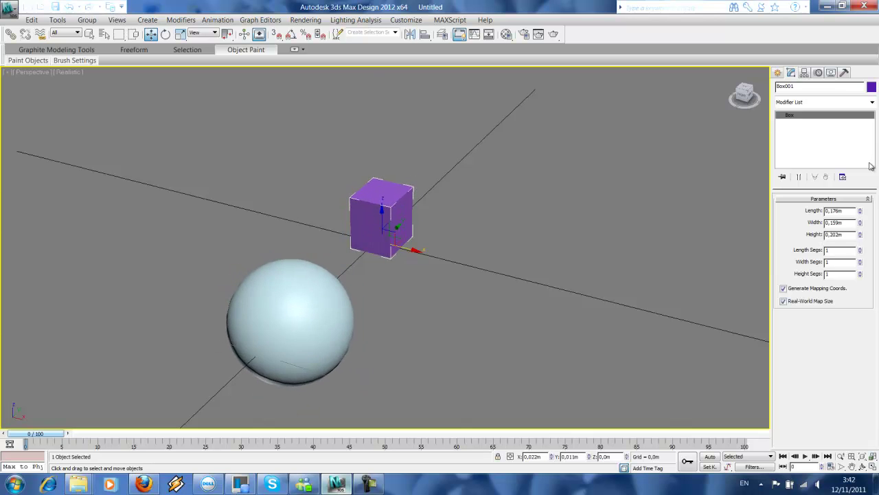
scroll(525, 272, "down", 3)
middle_click_drag(531, 264, 499, 200, "alt")
left_click(363, 295, "ctrl")
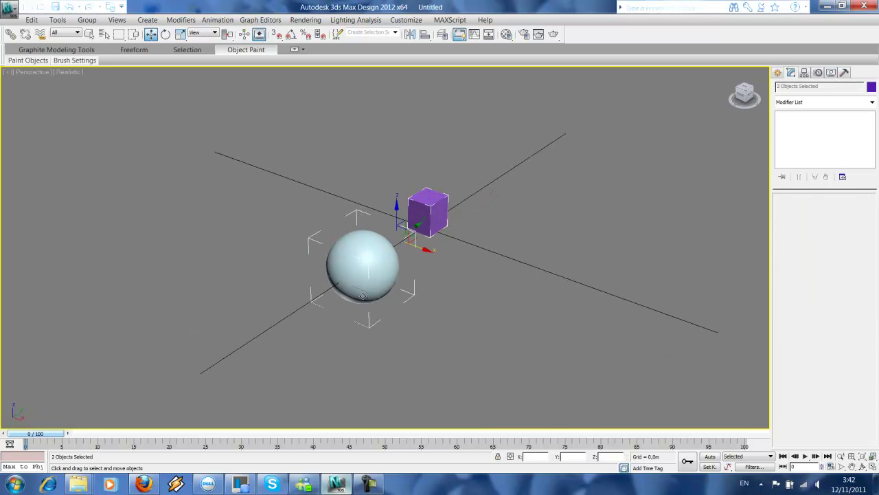
Delete the sphere and box, leaving an empty grid viewed from above
key("Delete")
scroll(354, 294, "up", 3)
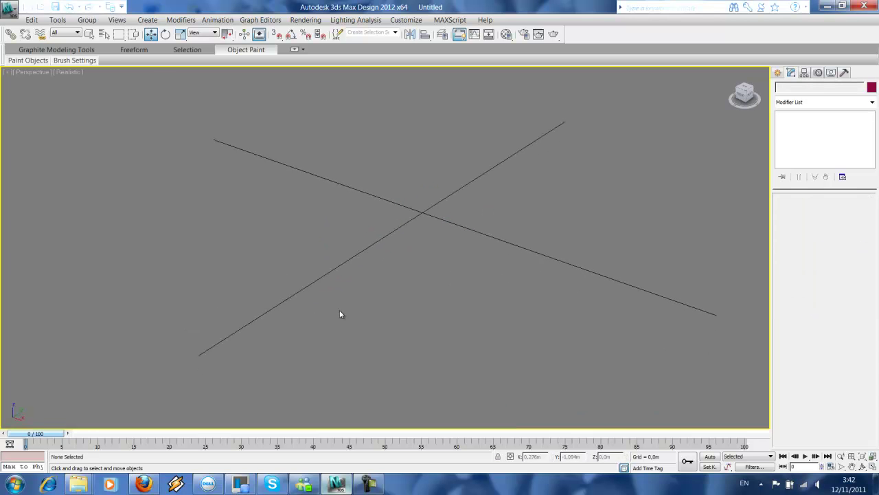
scroll(371, 261, "down", 2)
middle_click_drag(375, 255, 369, 279, "alt")
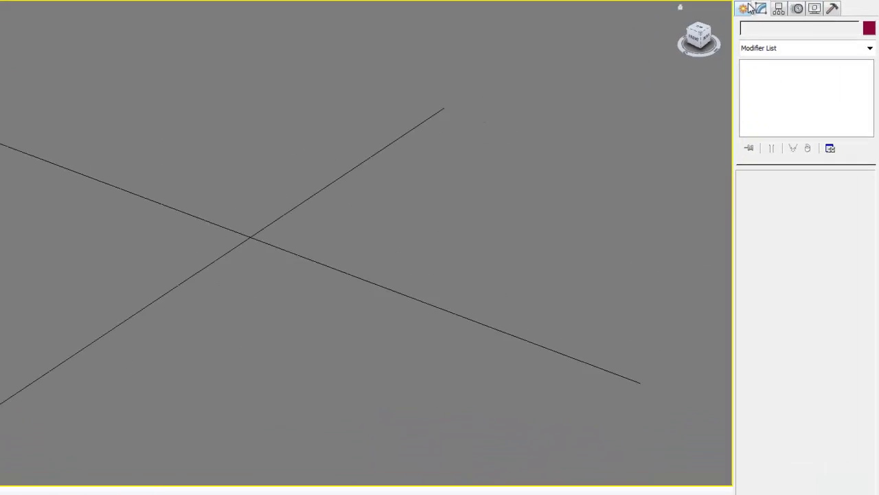
Create a new small sphere in the scene
left_click(749, 7)
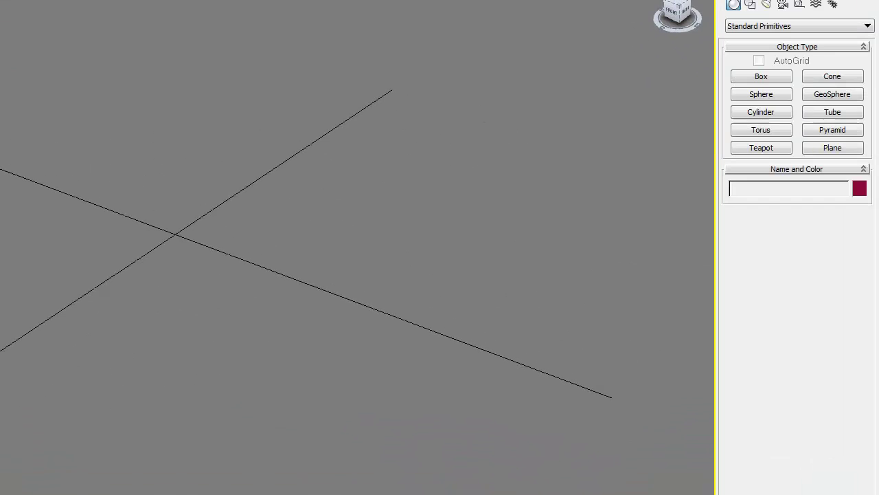
left_click(766, 95)
left_click_drag(118, 267, 136, 279)
middle_click_drag(371, 177, 229, 253)
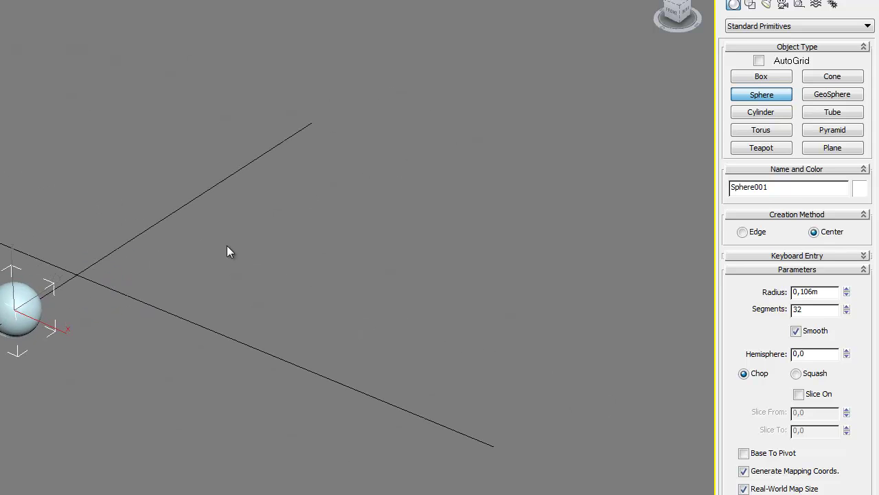
Draw a 1.646 × 1.391 m plane beside the sphere
left_click(843, 145)
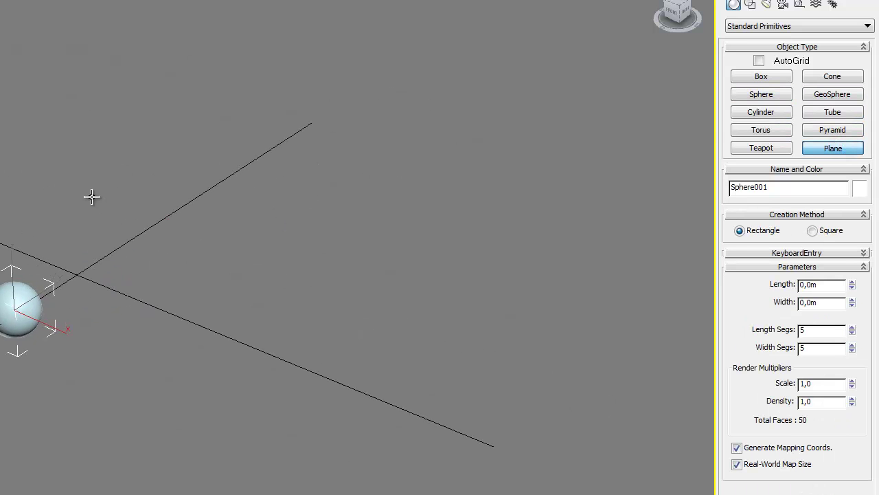
left_click_drag(92, 197, 552, 144)
left_click(750, 4)
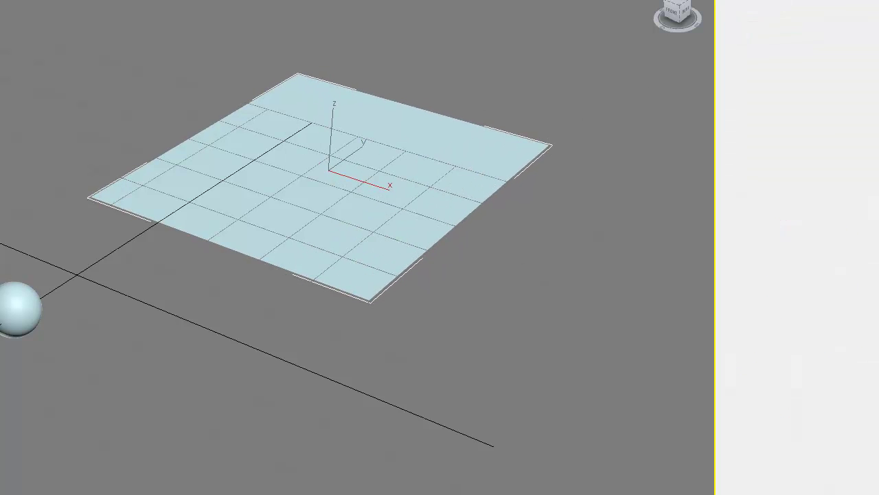
Apply the Greeble modifier to the plane from the Modifier List
left_click(787, 25)
scroll(785, 40, "down", 1)
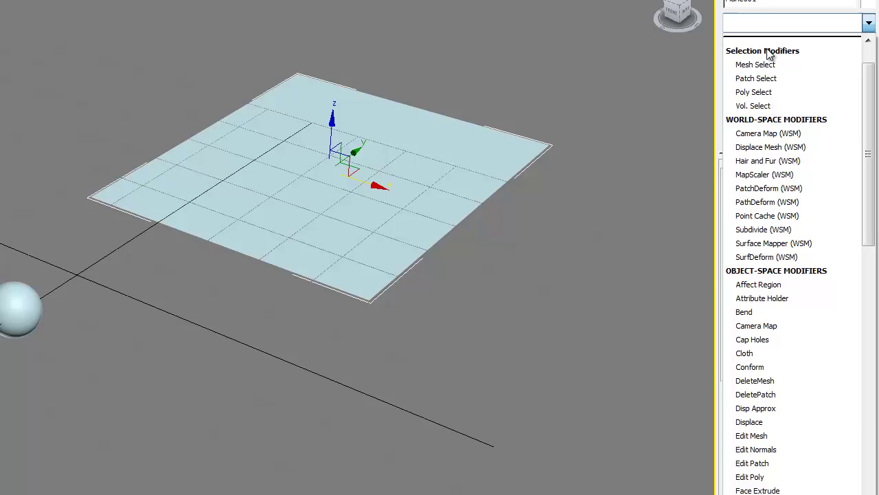
key("g")
left_click(759, 46)
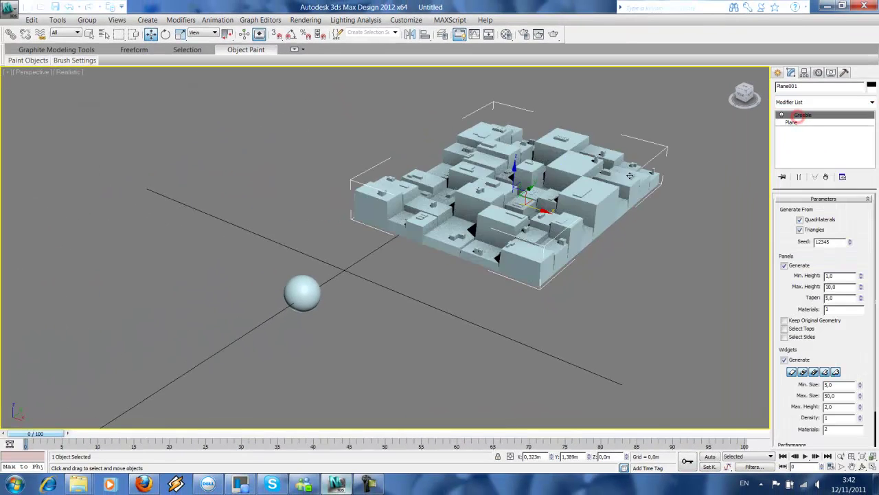
scroll(629, 176, "up", 2)
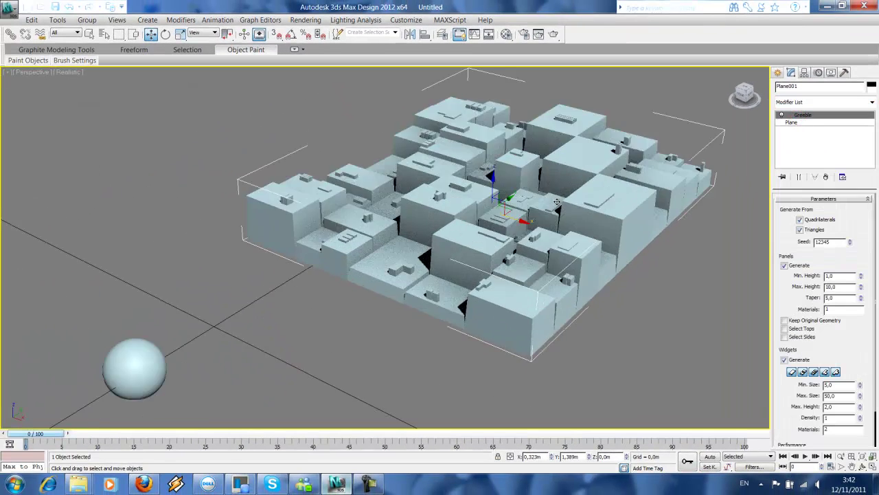
scroll(551, 192, "down", 3)
scroll(522, 206, "up", 3)
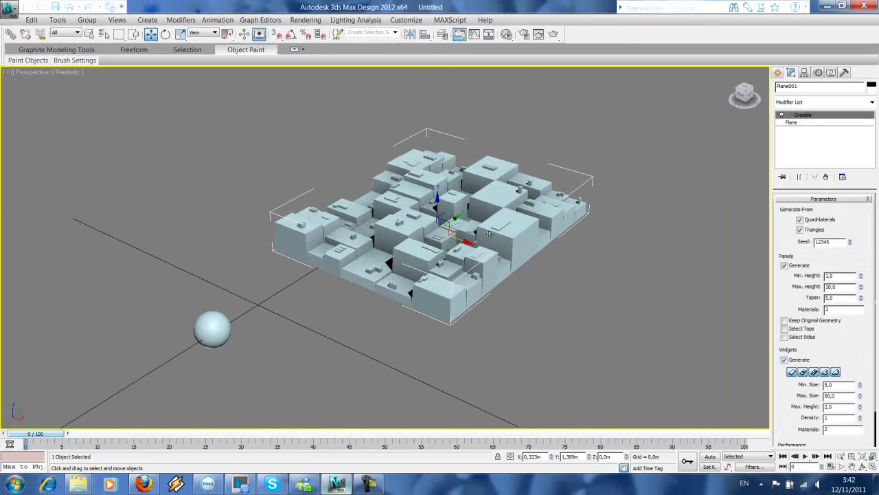
middle_click_drag(507, 205, 505, 212)
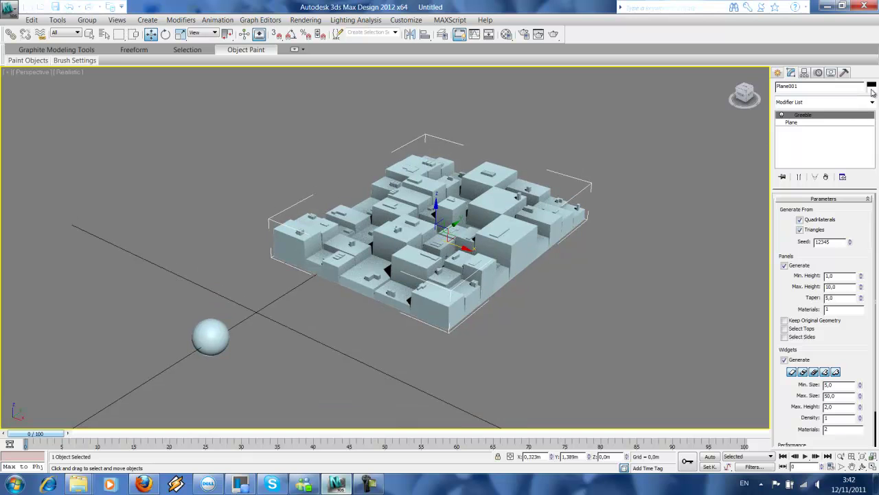
Change the plane's colour to purple and select the sphere
left_click(870, 88)
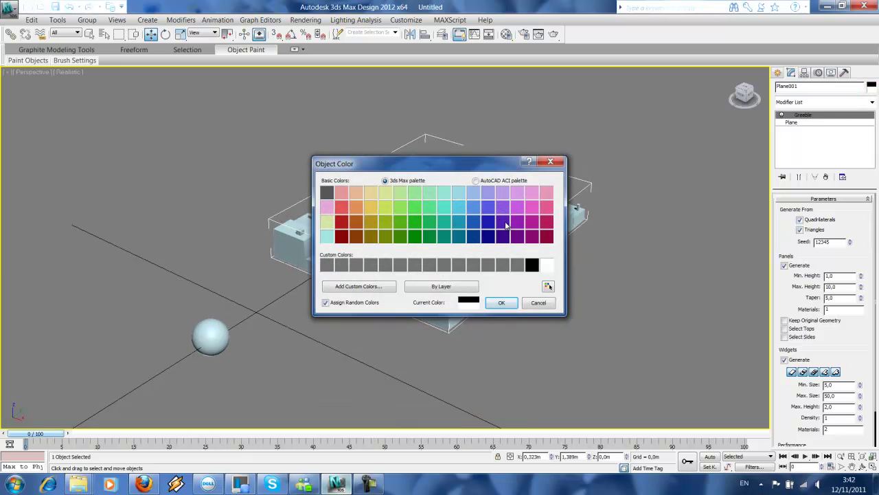
left_click(500, 302)
middle_click_drag(348, 307, 363, 293)
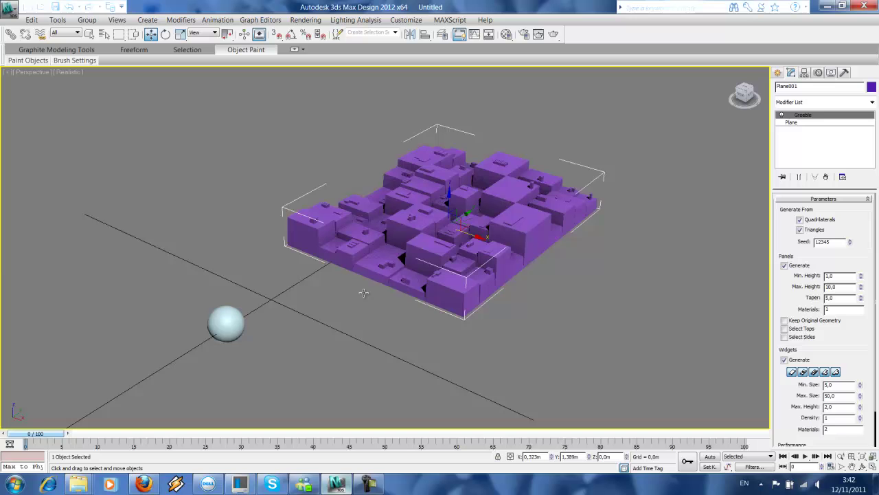
left_click(215, 325)
Move the sphere along the X axis to 0,384m
middle_click_drag(239, 338, 243, 321)
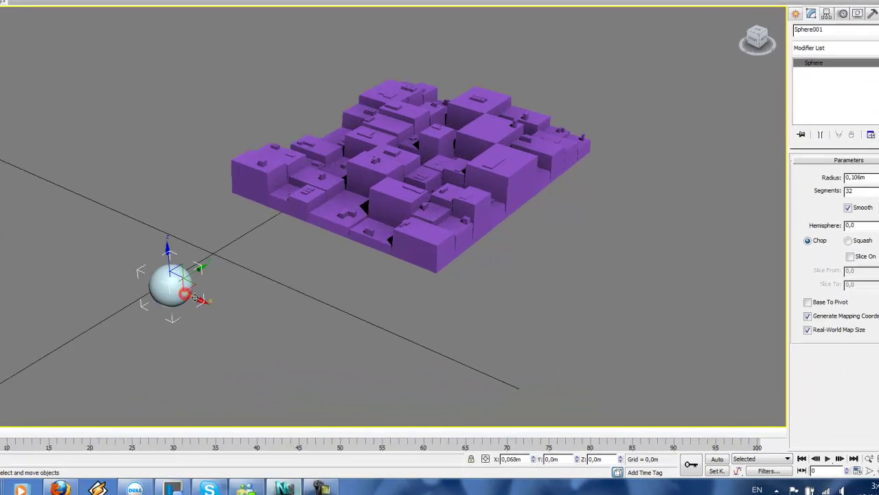
left_click_drag(225, 307, 277, 333)
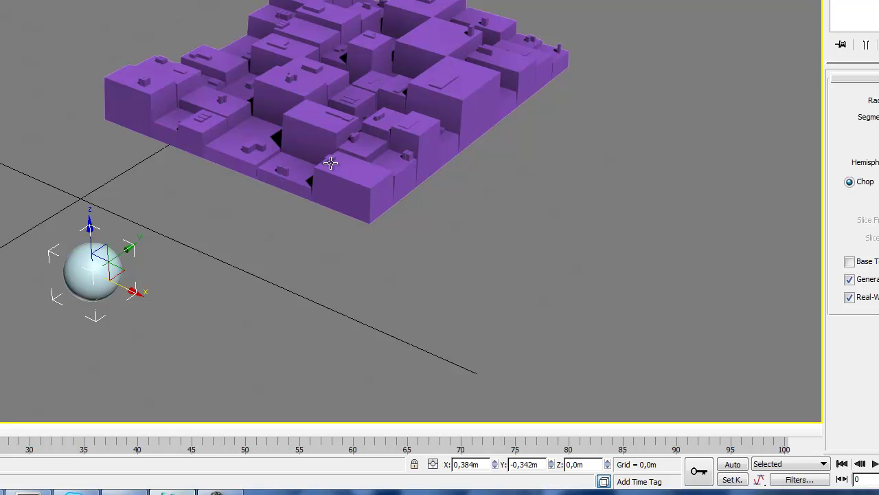
middle_click_drag(158, 230, 140, 236)
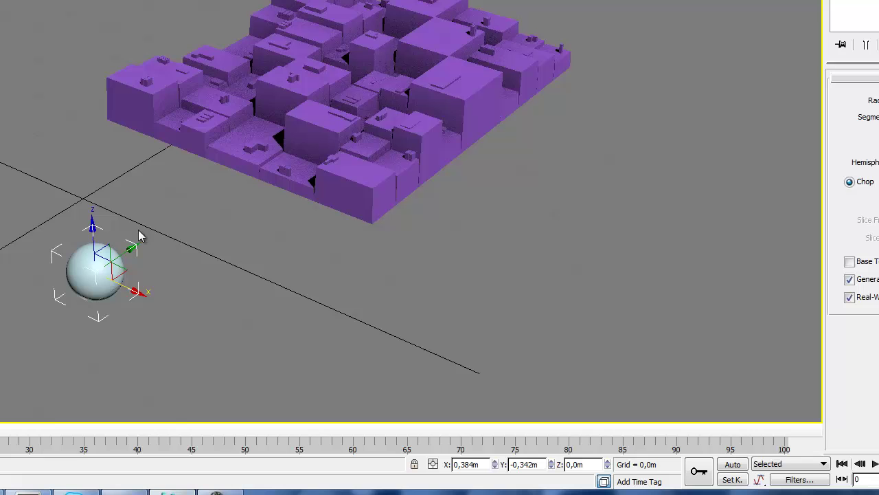
Wire sphere X Position two-way to Greeble Panel Max. Ht., then move the sphere to test
right_click(99, 267)
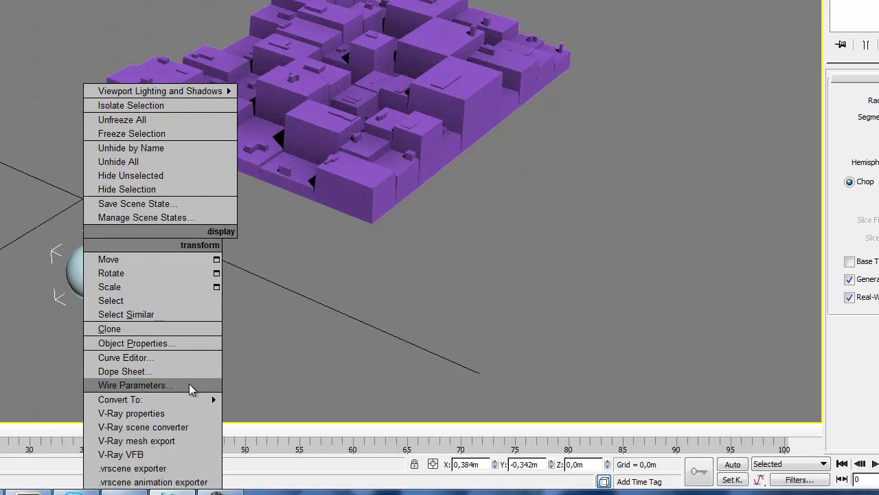
left_click(189, 383)
mouse_move(125, 280)
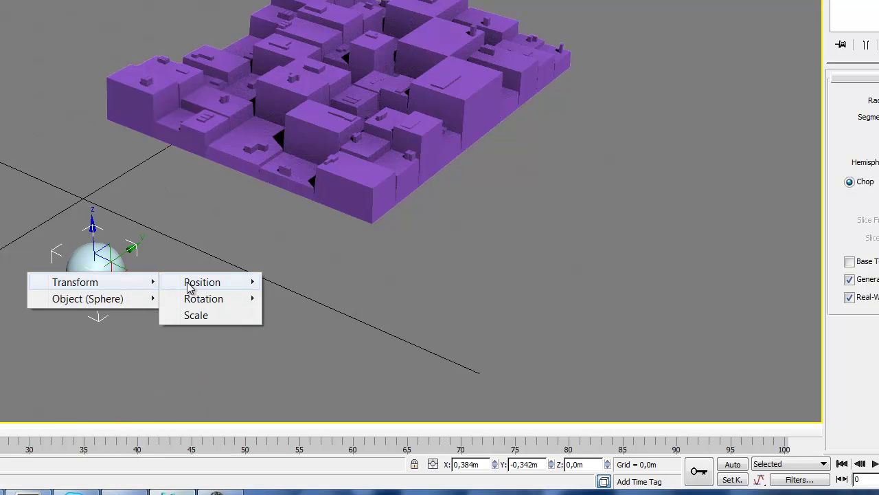
mouse_move(229, 288)
left_click(283, 283)
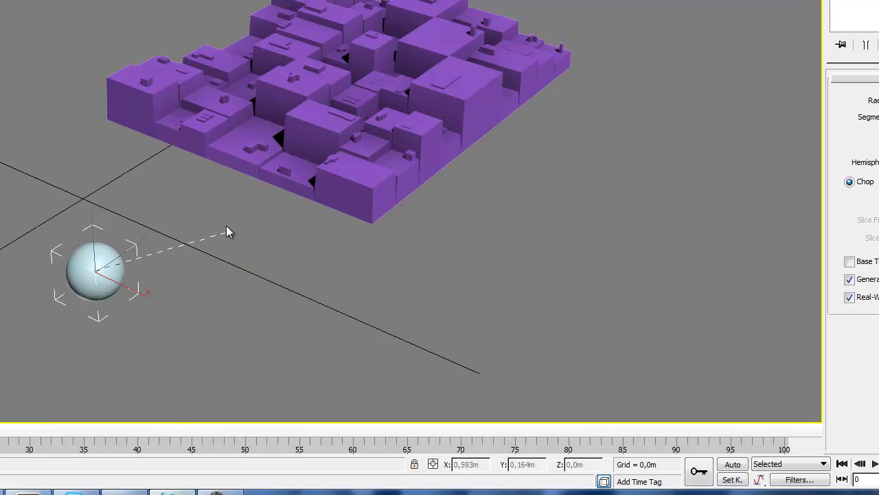
left_click(274, 135)
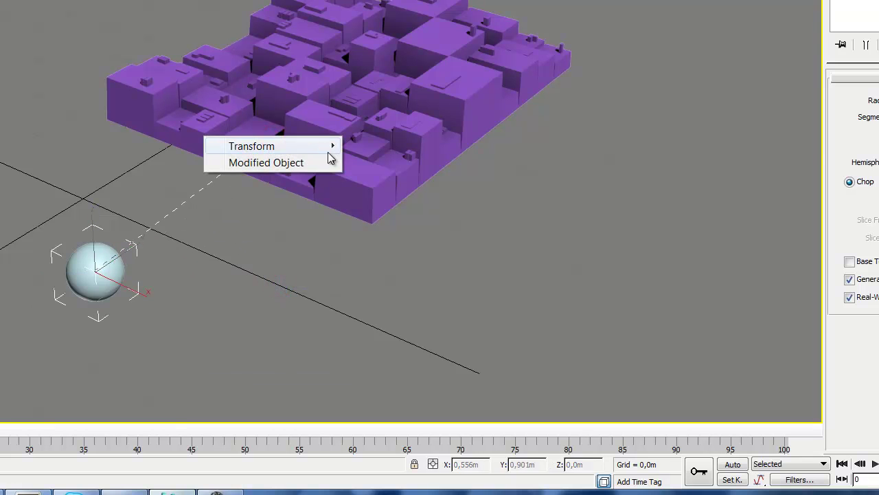
mouse_move(329, 163)
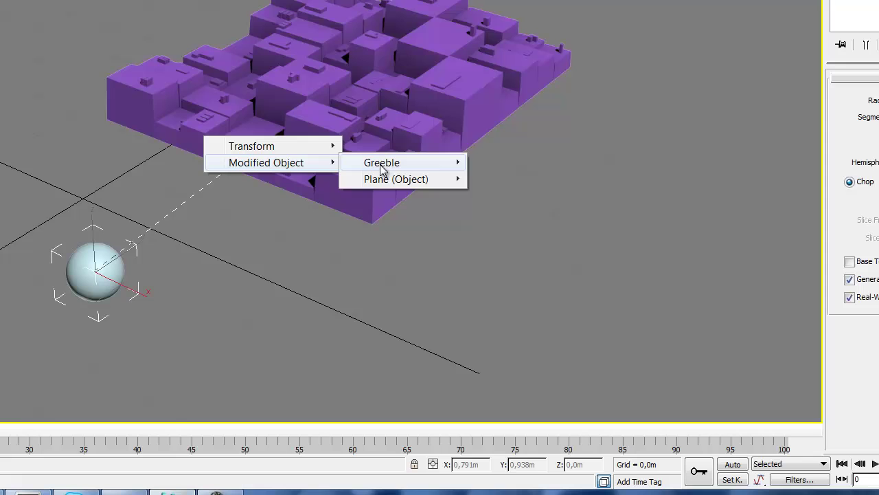
mouse_move(383, 166)
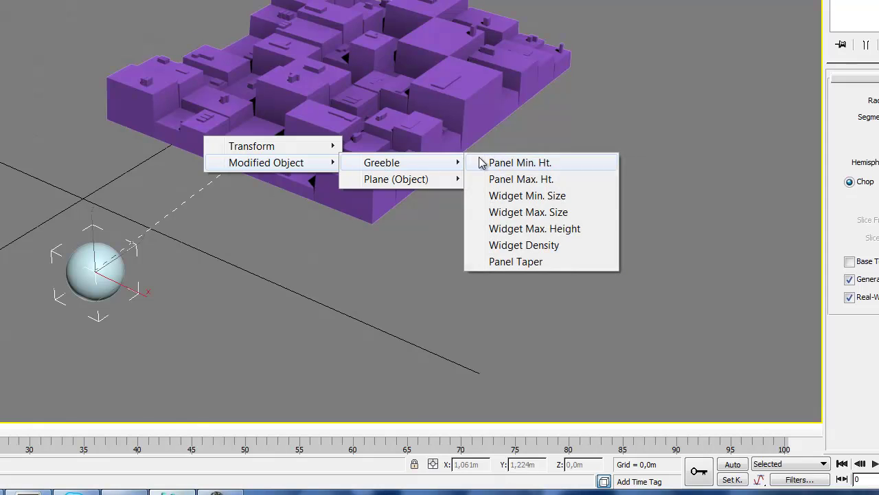
left_click(519, 180)
left_click(327, 39)
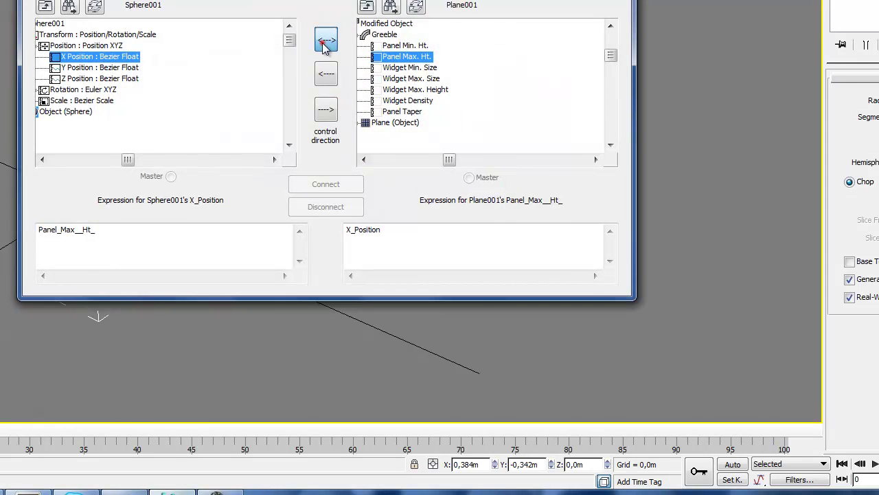
left_click(325, 185)
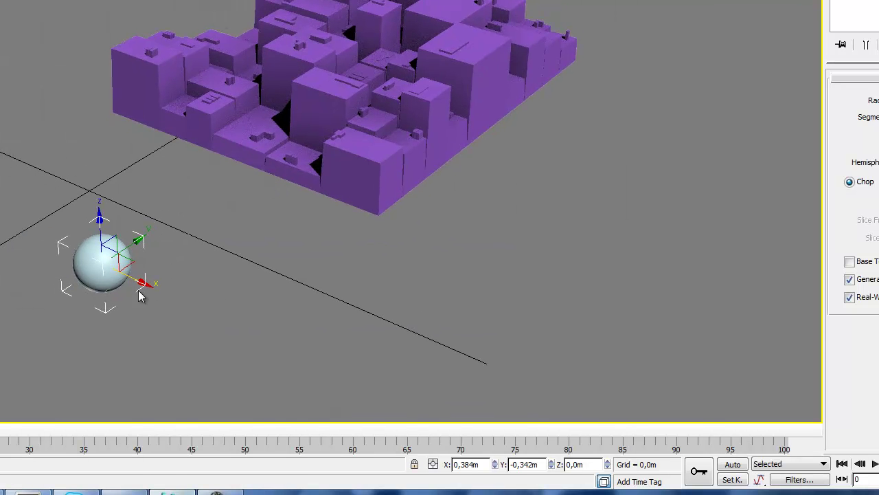
left_click_drag(140, 282, 149, 312)
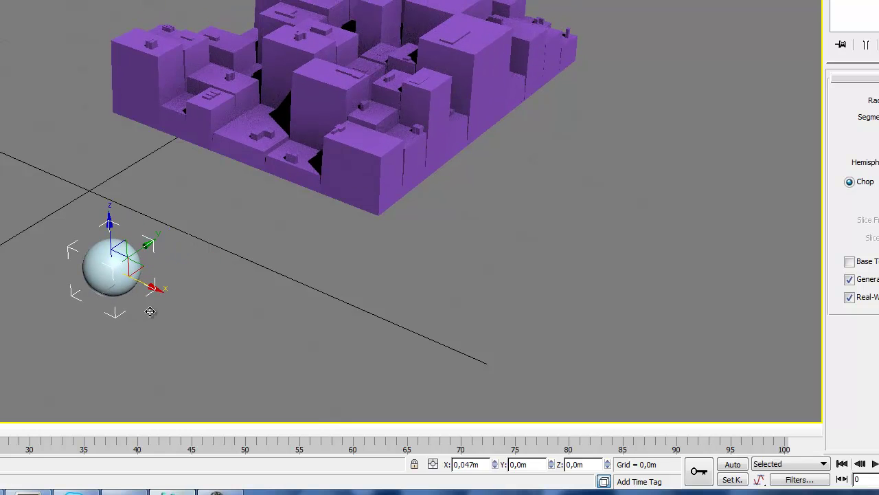
Wire the sphere's Transform > Position > Y Position to Plane001's Greeble Widget Max. Height
right_click(116, 273)
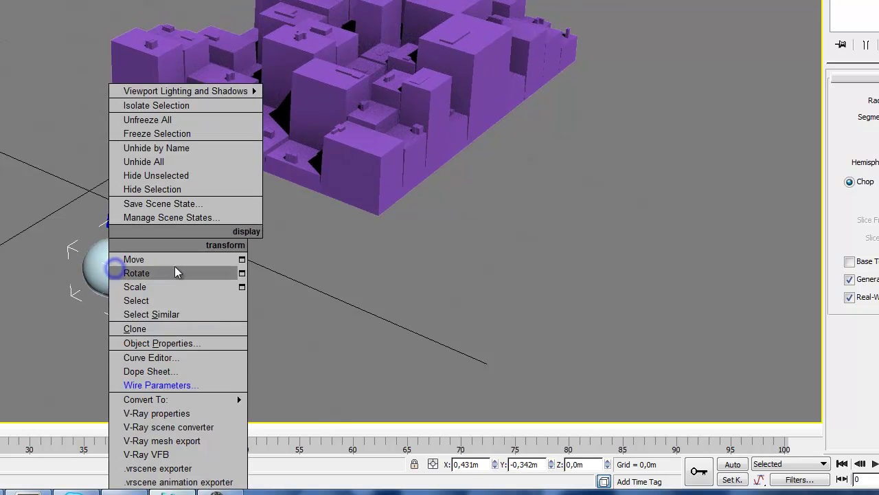
left_click(195, 386)
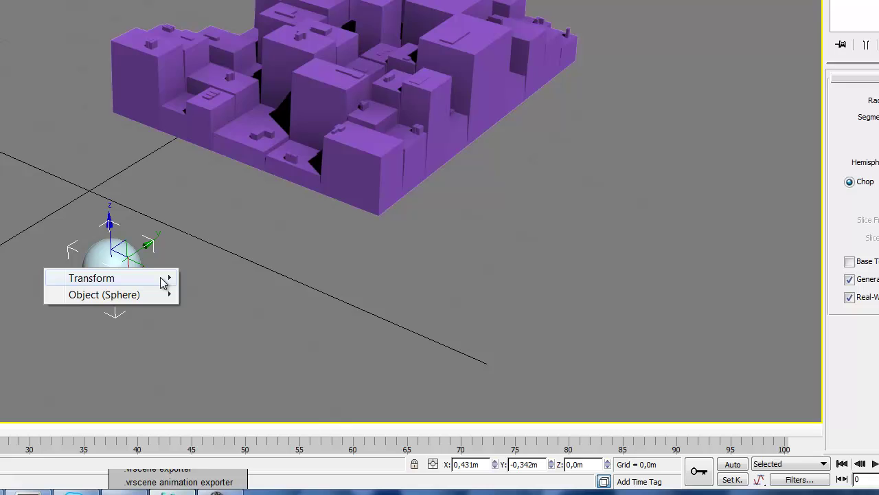
mouse_move(165, 282)
mouse_move(232, 279)
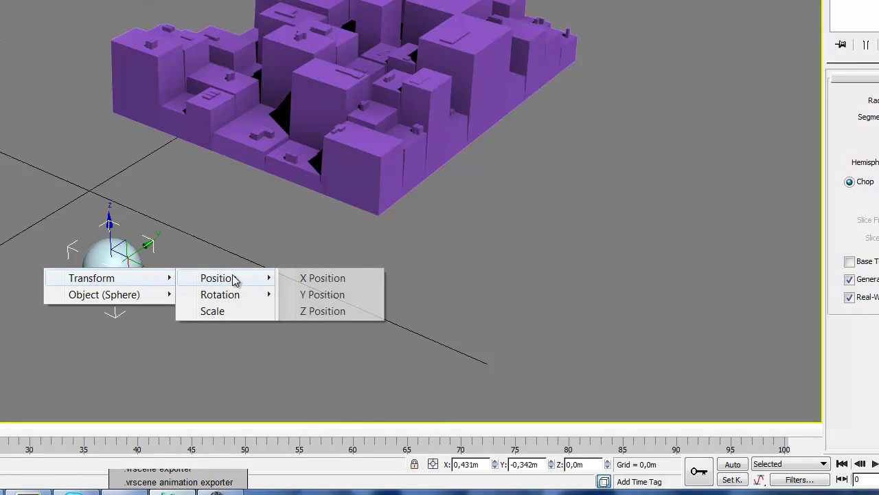
left_click(307, 295)
left_click(316, 132)
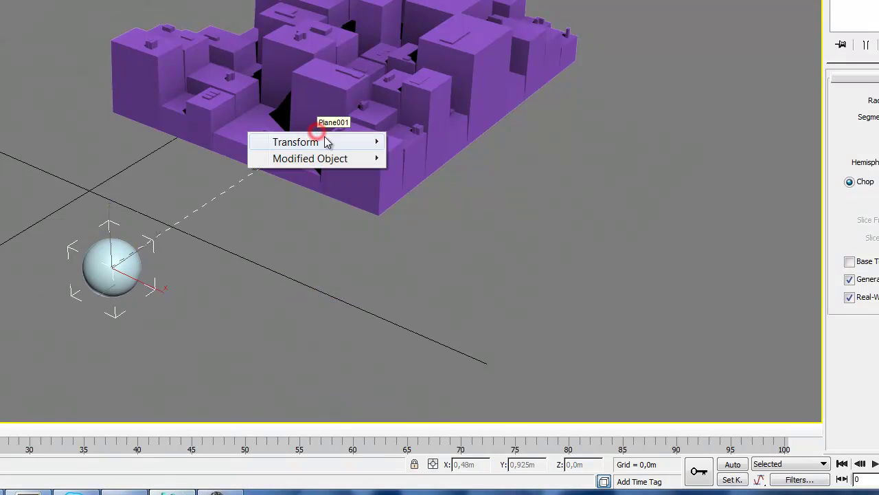
mouse_move(351, 159)
mouse_move(427, 162)
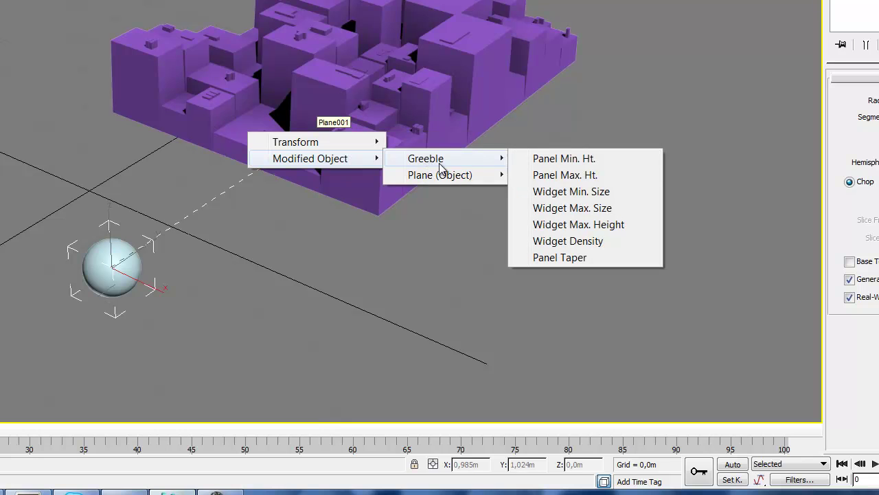
left_click(576, 226)
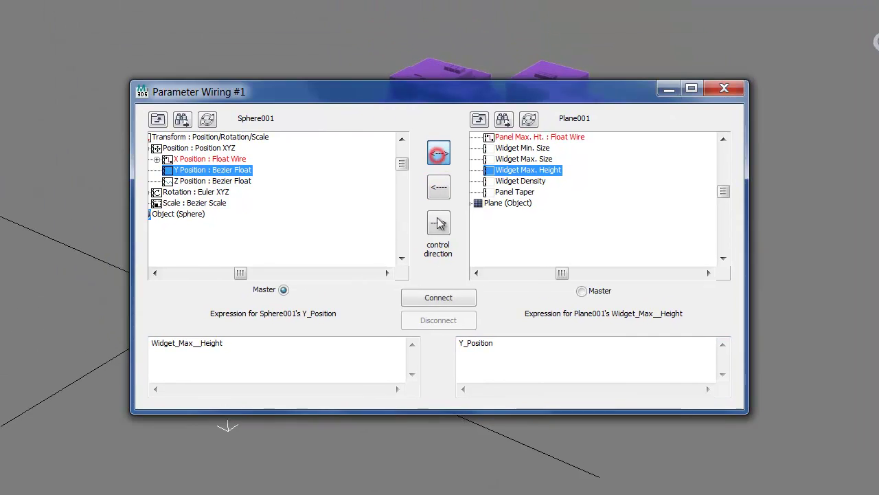
left_click(438, 297)
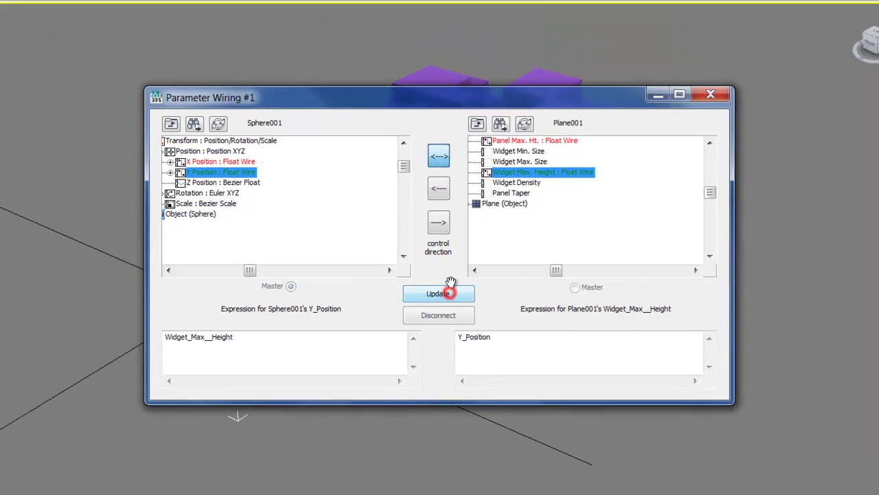
left_click(724, 88)
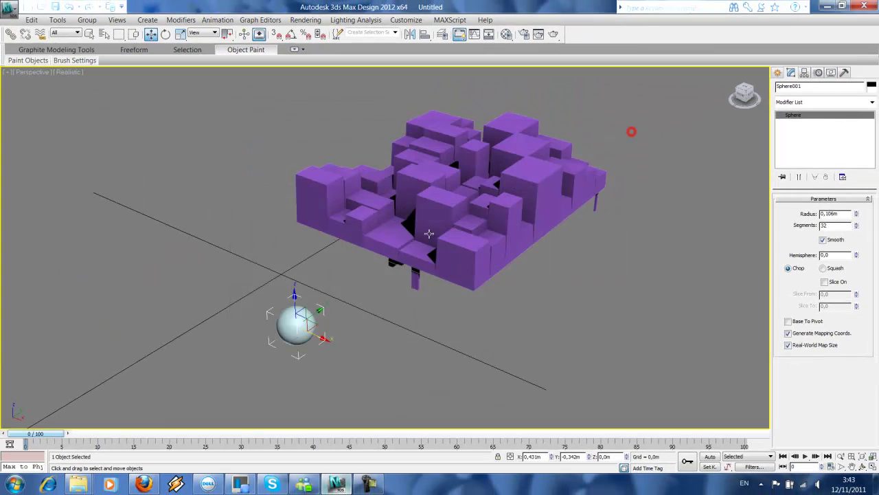
Drag the sphere up and right so Greeble widgets rise into tall thin towers
middle_click_drag(428, 234, 436, 225)
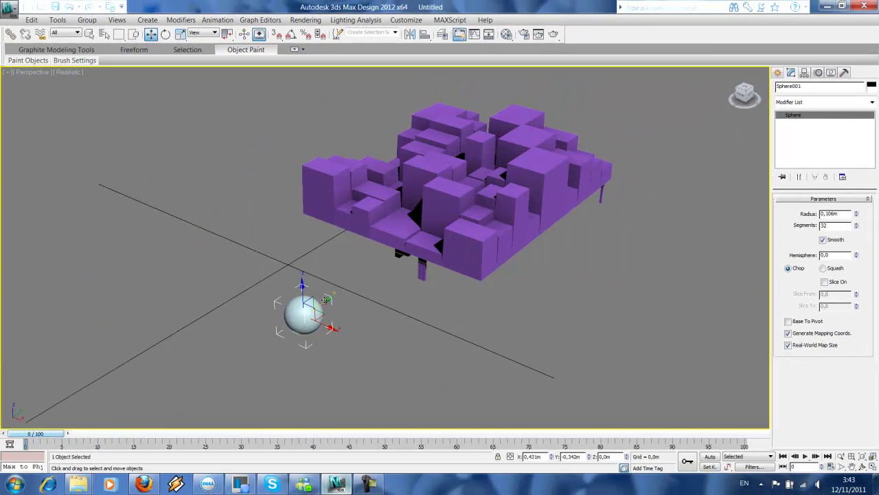
left_click_drag(329, 299, 414, 238)
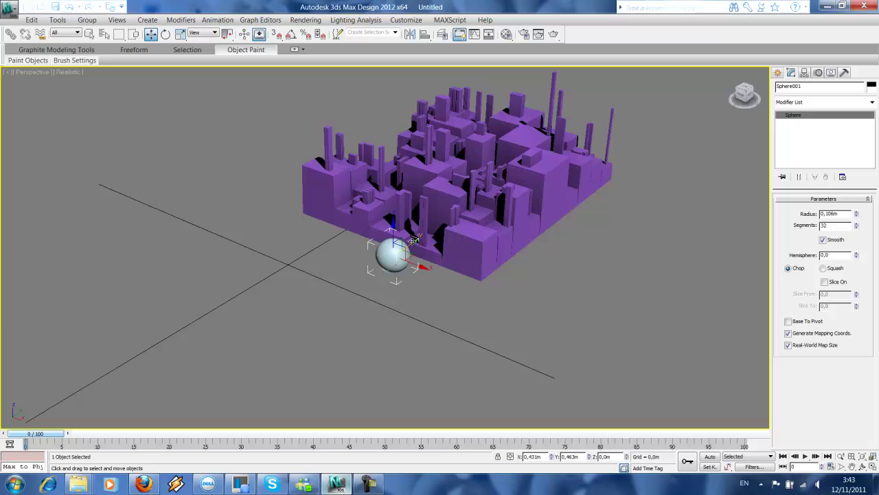
scroll(414, 240, "up", 4)
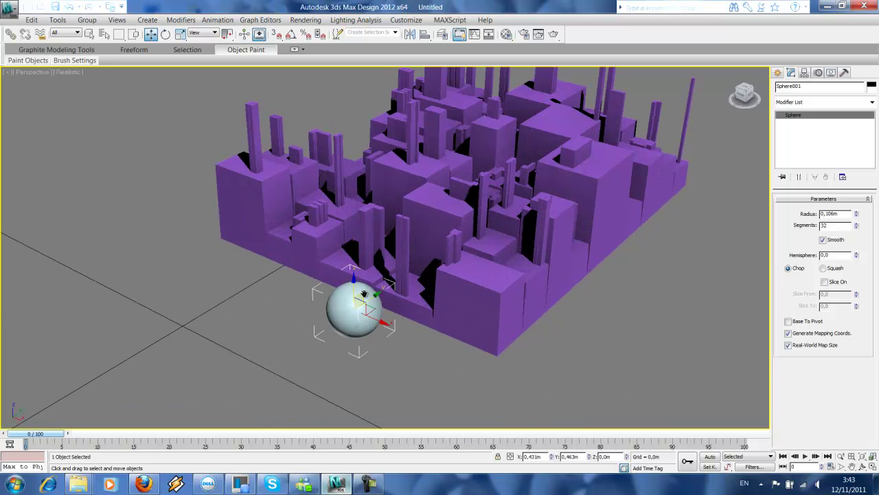
scroll(364, 294, "down", 2)
Connect the sphere's Z Position two-way to the purple plane's Greeble Panel Taper via Wire Parameters
right_click(364, 300)
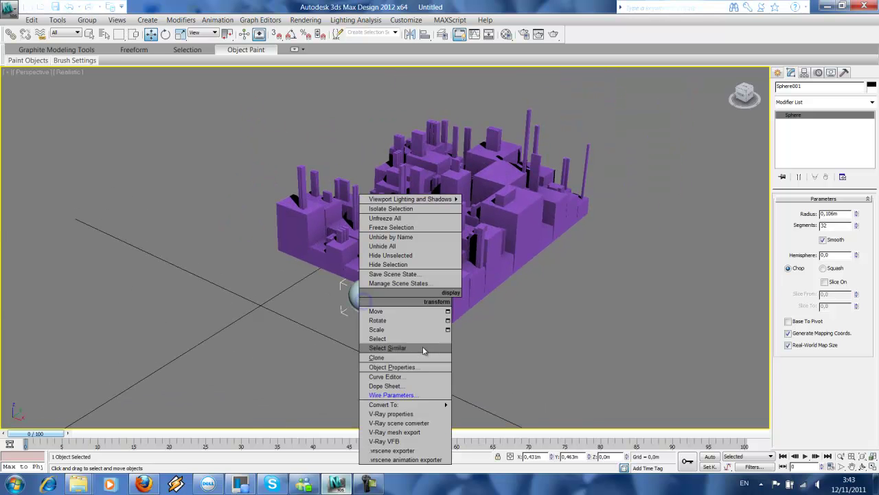
left_click(416, 395)
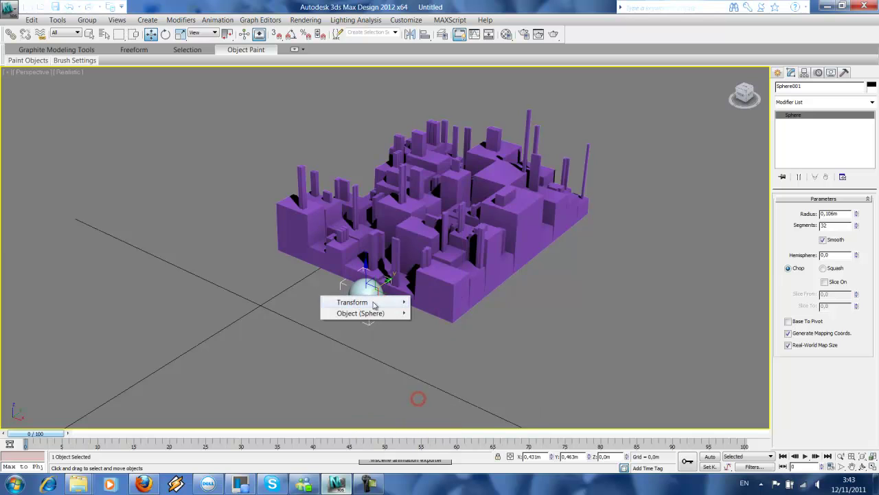
mouse_move(378, 304)
mouse_move(437, 303)
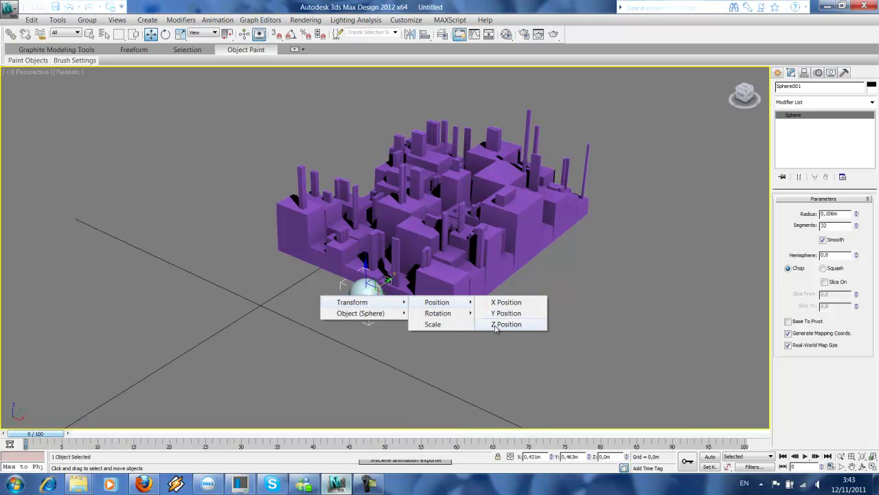
left_click(496, 327)
left_click(443, 277)
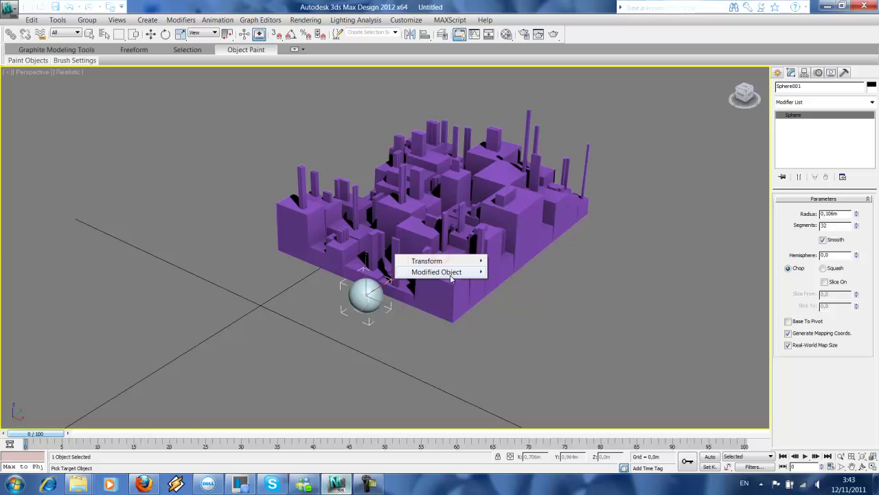
mouse_move(451, 275)
mouse_move(514, 275)
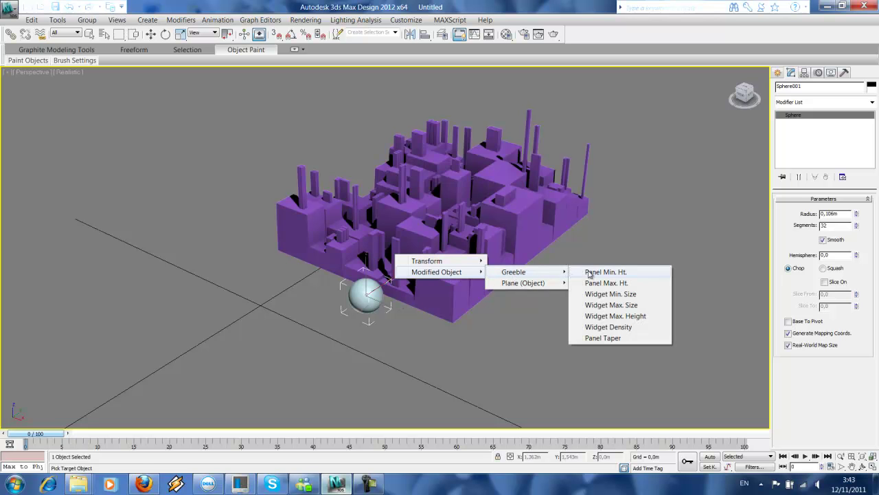
left_click(603, 338)
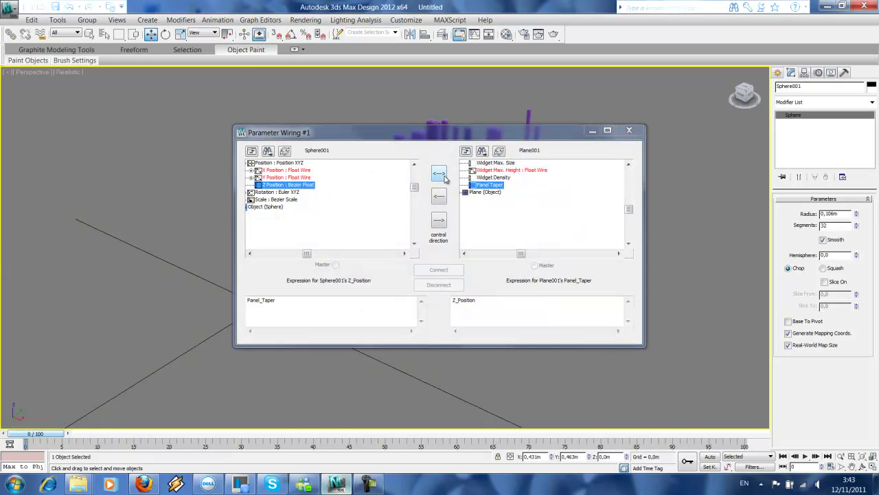
left_click(441, 176)
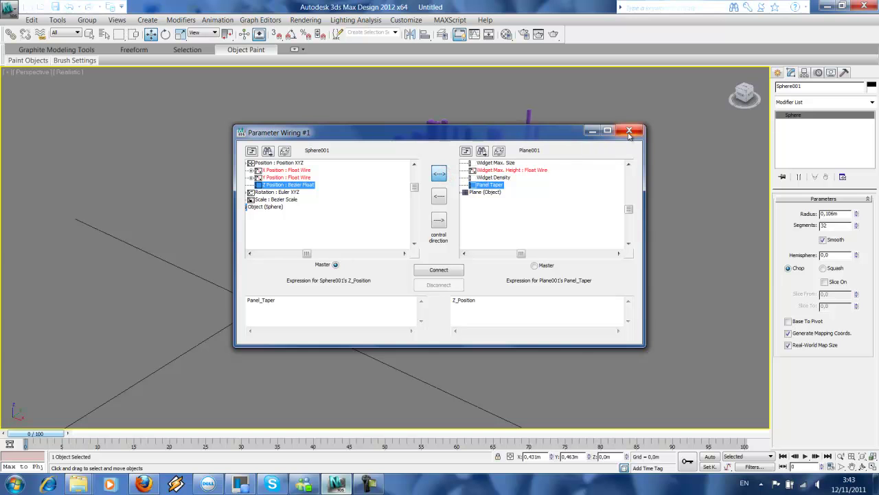
left_click(453, 272)
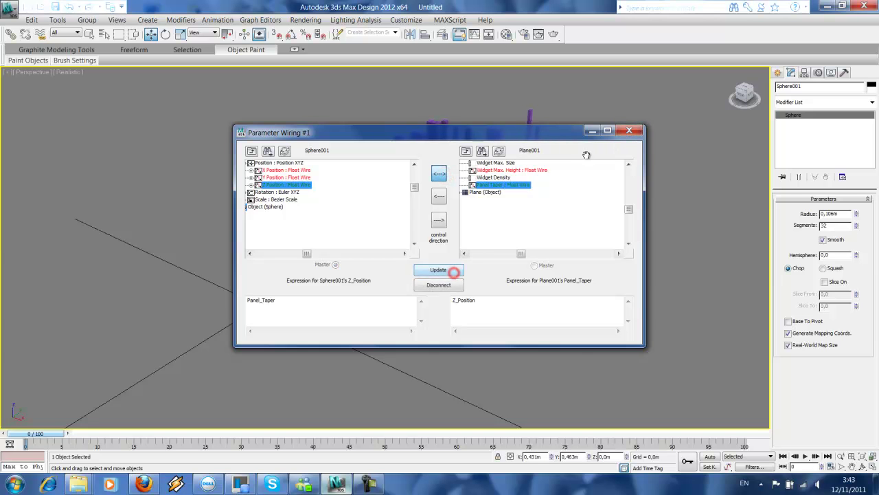
left_click(628, 131)
Raise the sphere, then shift it right and down, stretching the greeble into tall tapered purple spires
middle_click_drag(436, 259, 443, 292)
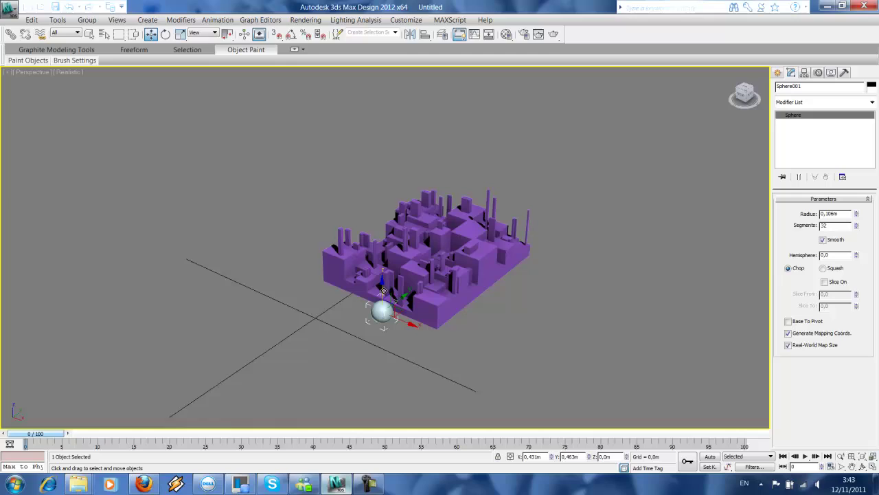
left_click_drag(383, 291, 386, 149)
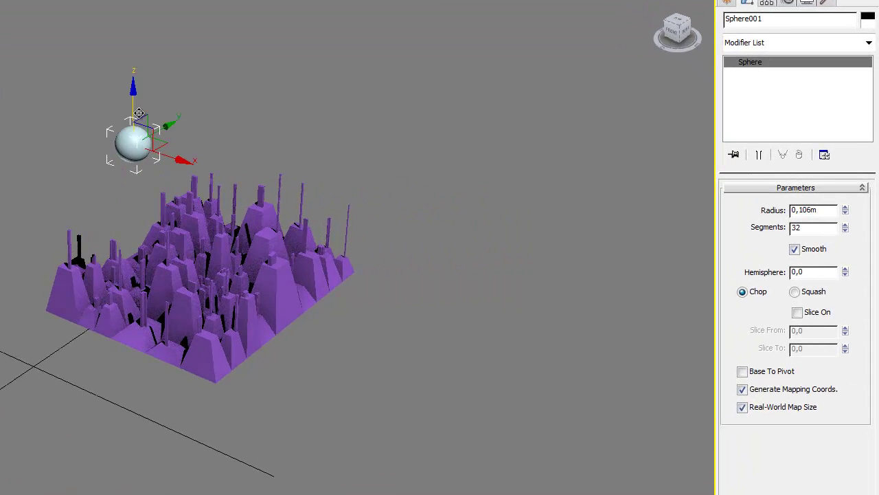
left_click_drag(139, 113, 230, 70)
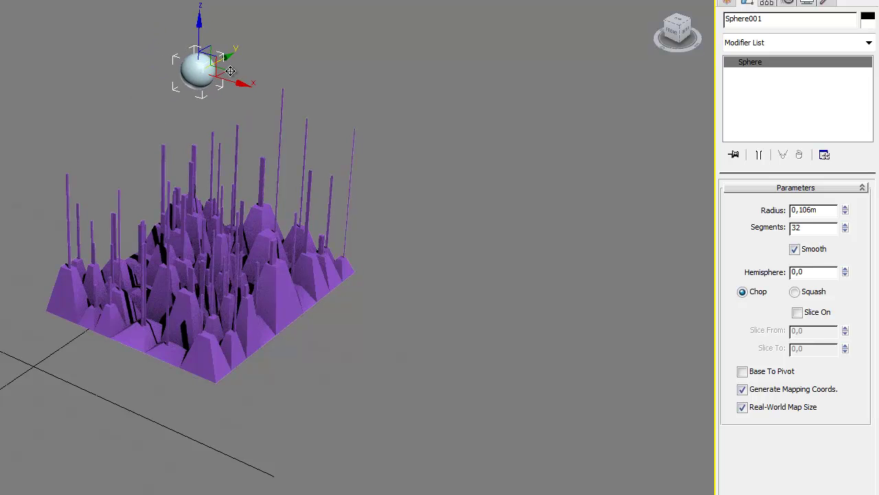
middle_click_drag(230, 70, 189, 113)
left_click_drag(195, 112, 176, 109)
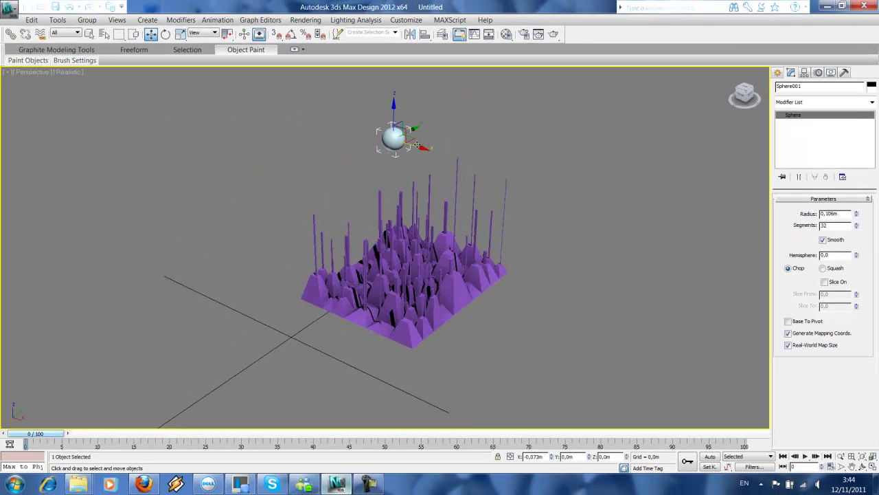
left_click_drag(417, 144, 559, 203)
middle_click_drag(520, 152, 475, 235)
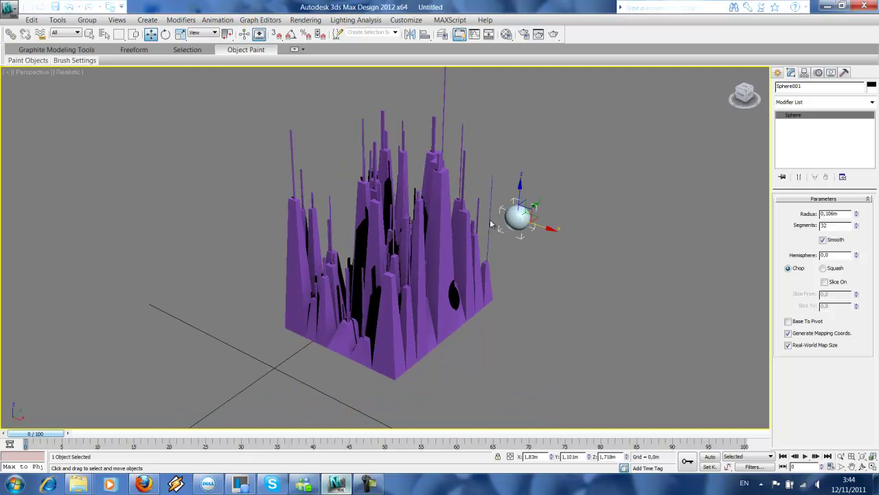